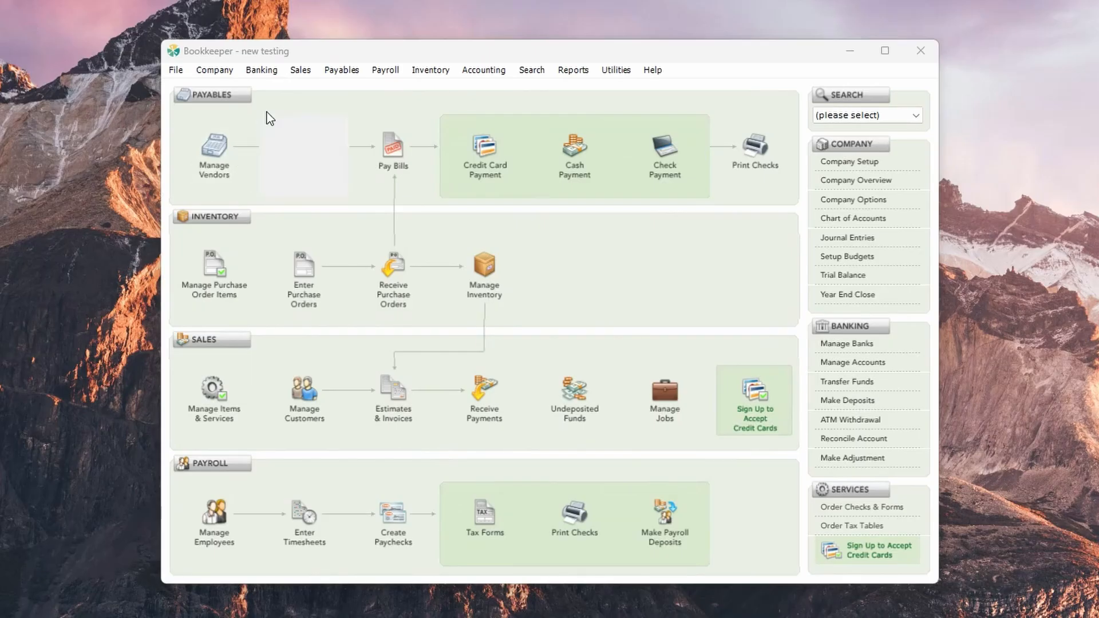
Add an invoice discount named "2% Early Pay Discount" with a default percent of 2 and save the discount list
left_click(298, 72)
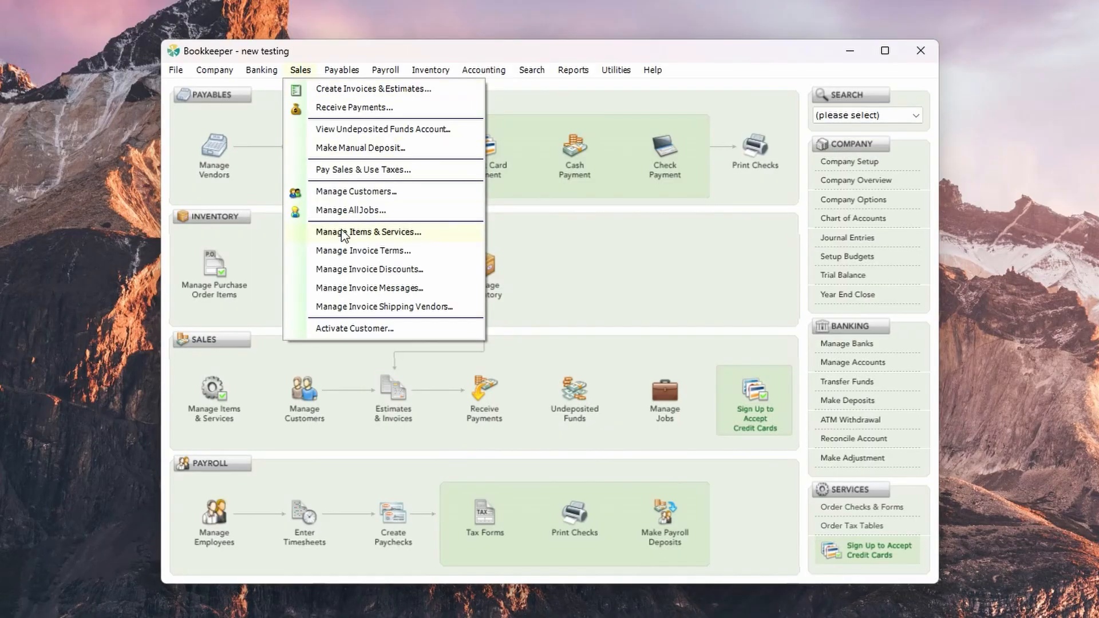
left_click(344, 273)
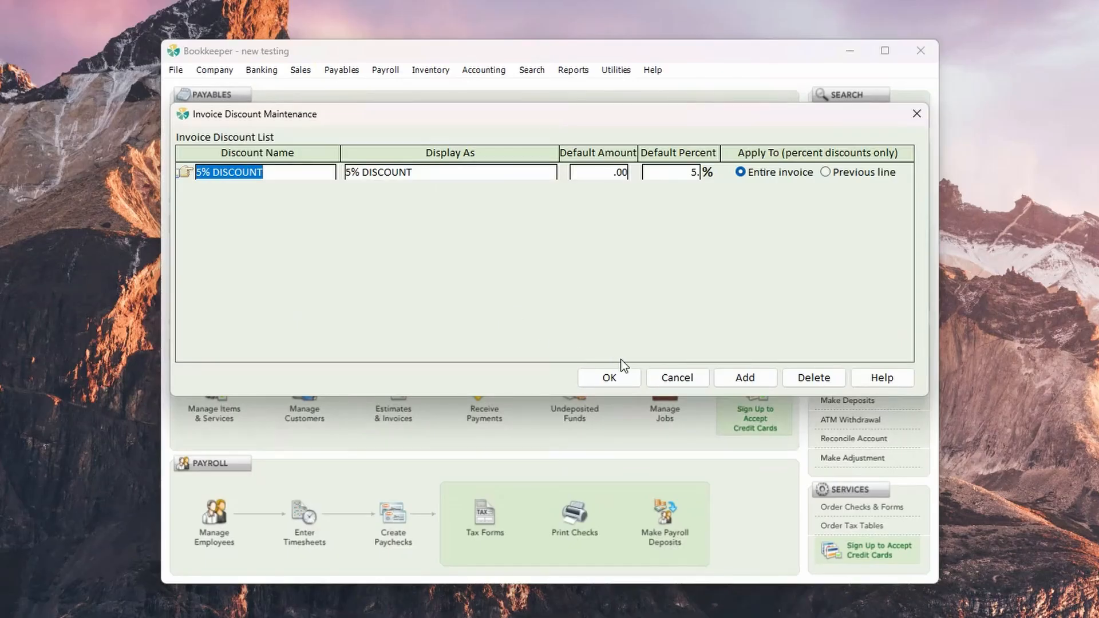
left_click(730, 382)
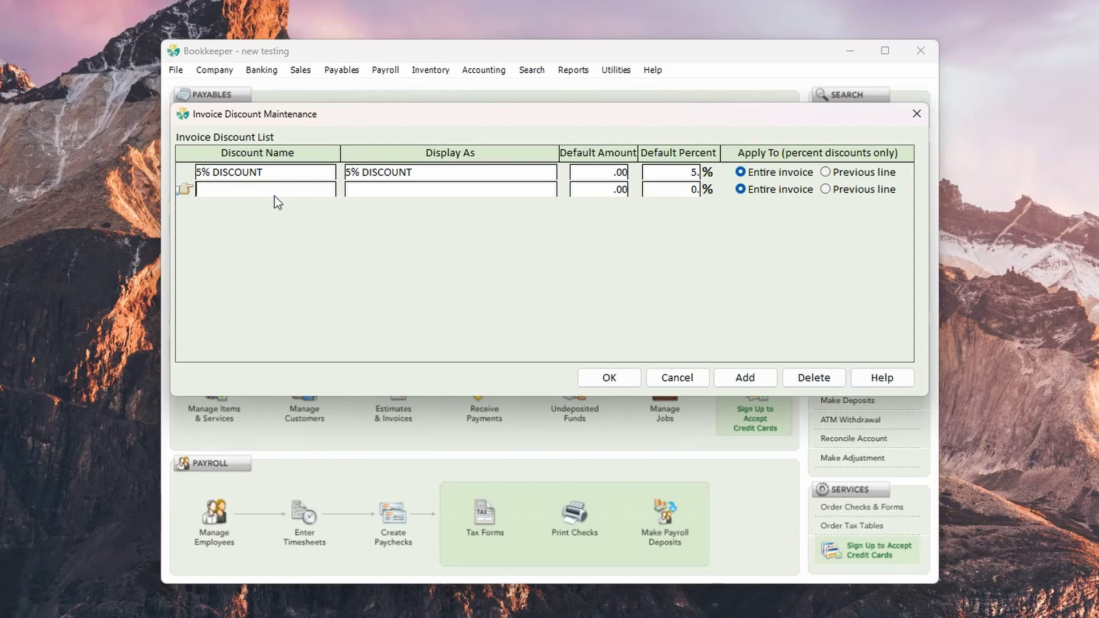
type("2% Early Pay Discount")
key("Tab")
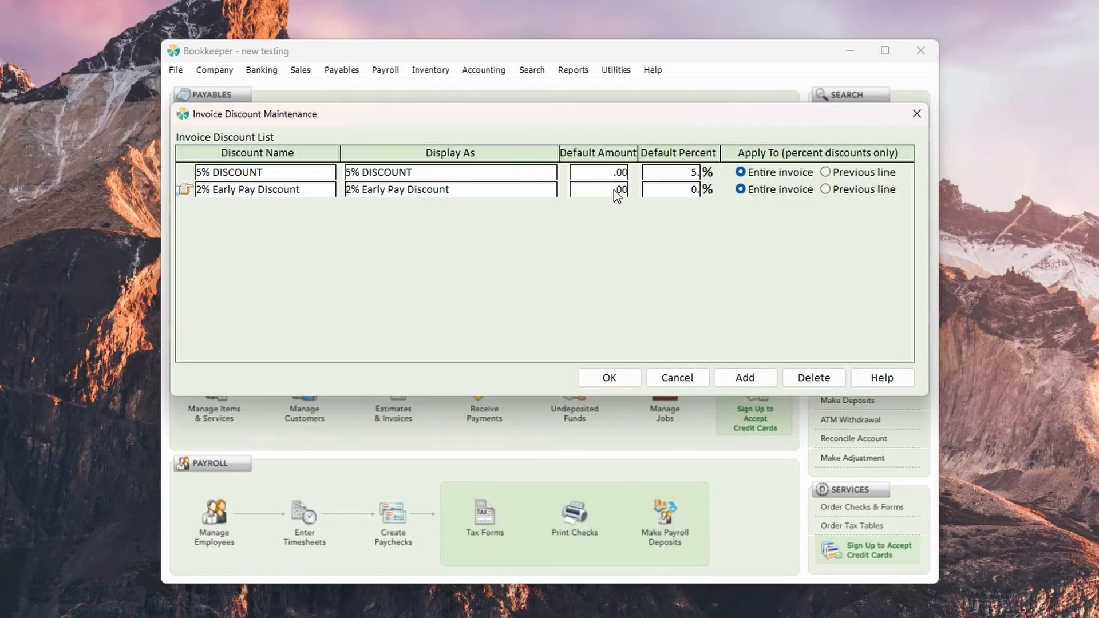
left_click(667, 191)
type("2")
left_click(610, 379)
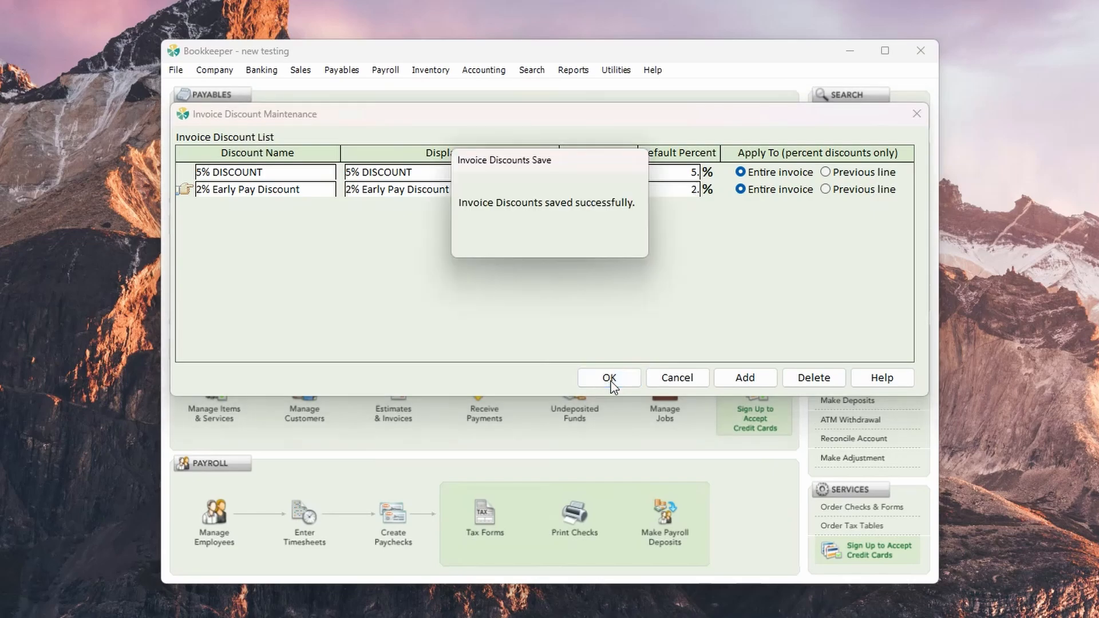
left_click(610, 383)
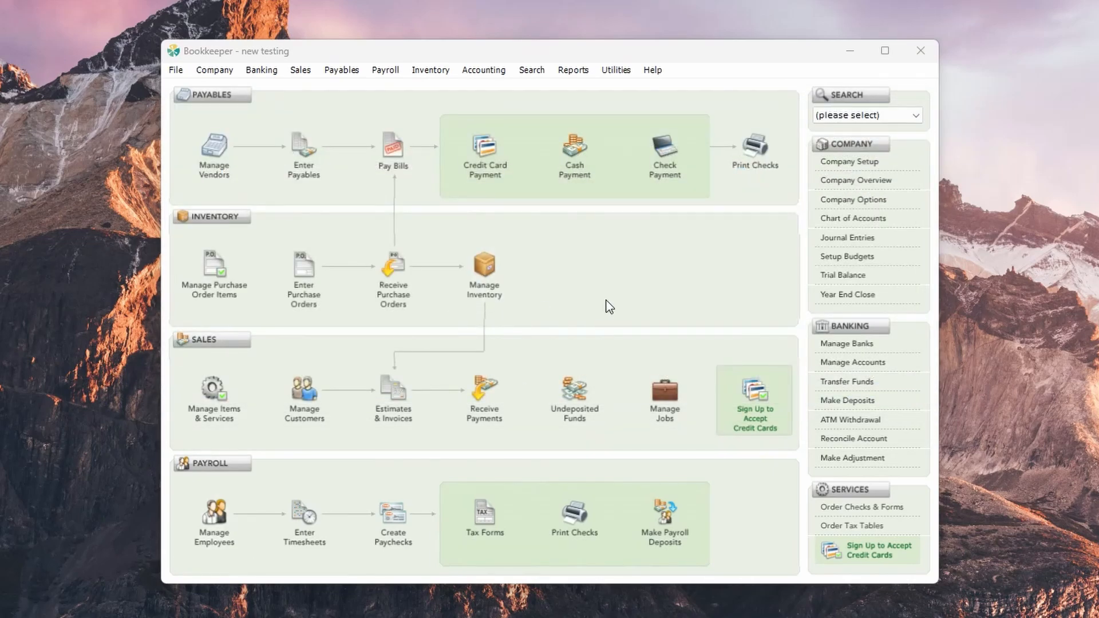
Start a new invoice for Favorite Customer and add one Service 1 line item
left_click(395, 394)
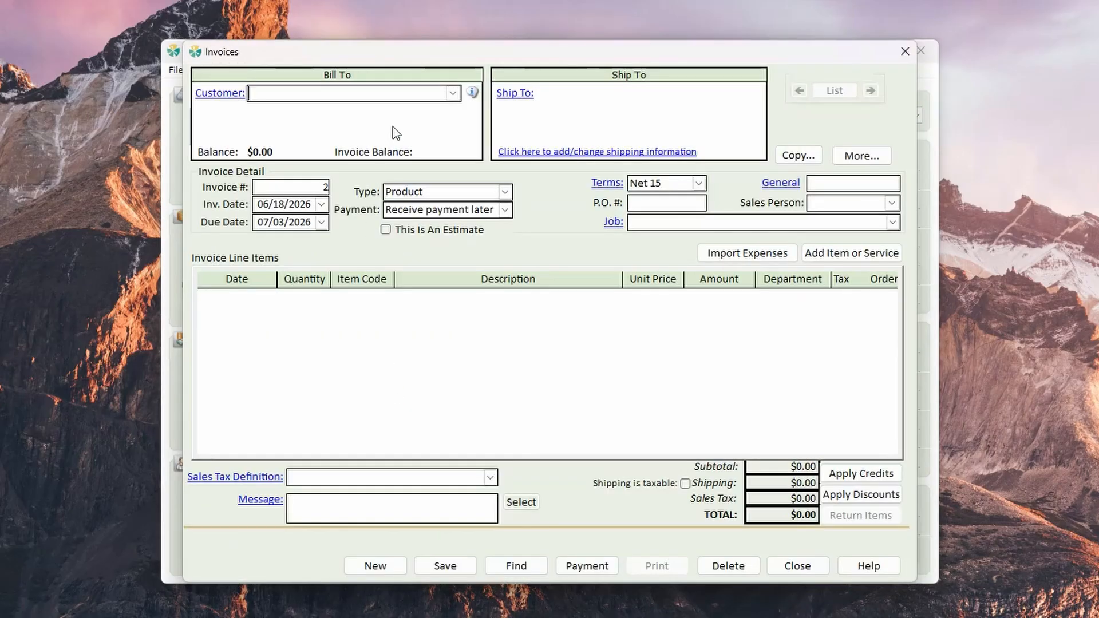
type("Favorite Customer")
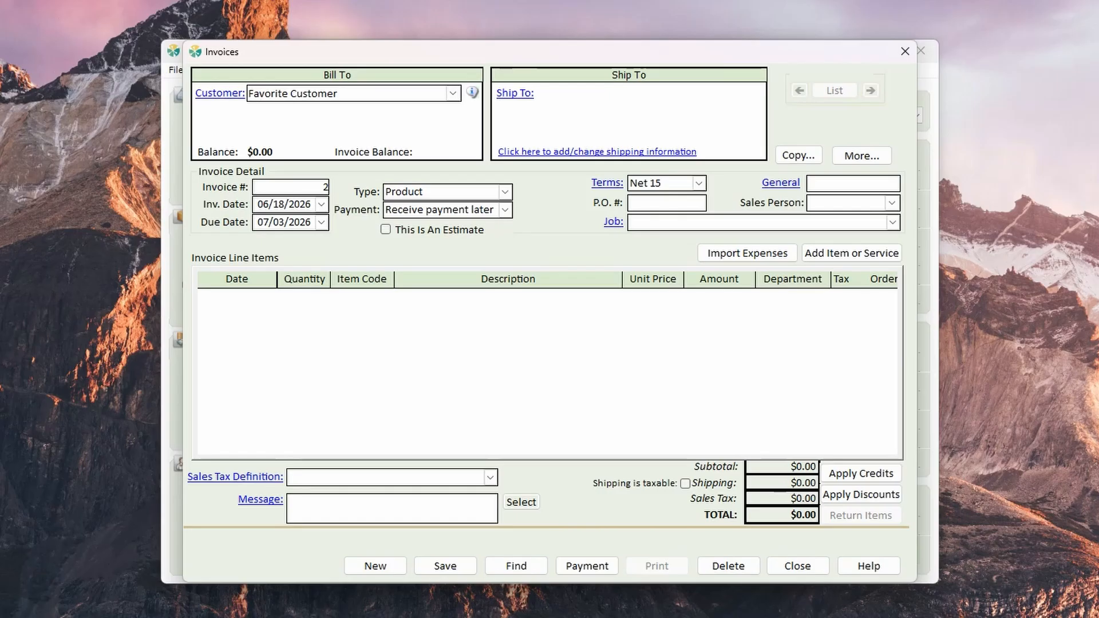
key("Tab")
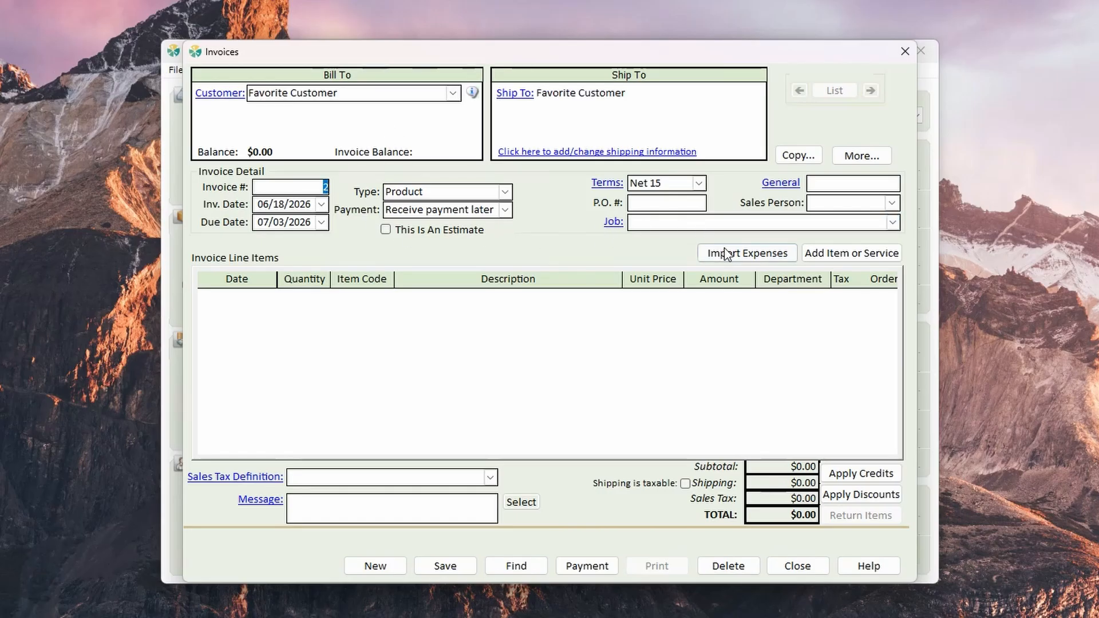
left_click(844, 253)
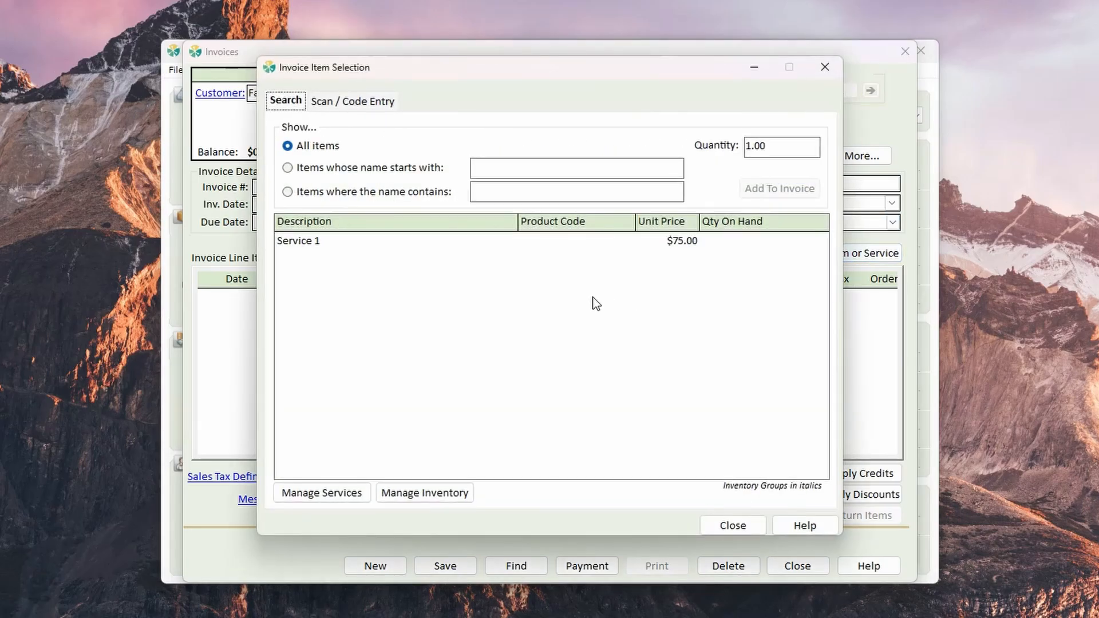
double_click(467, 241)
left_click(730, 524)
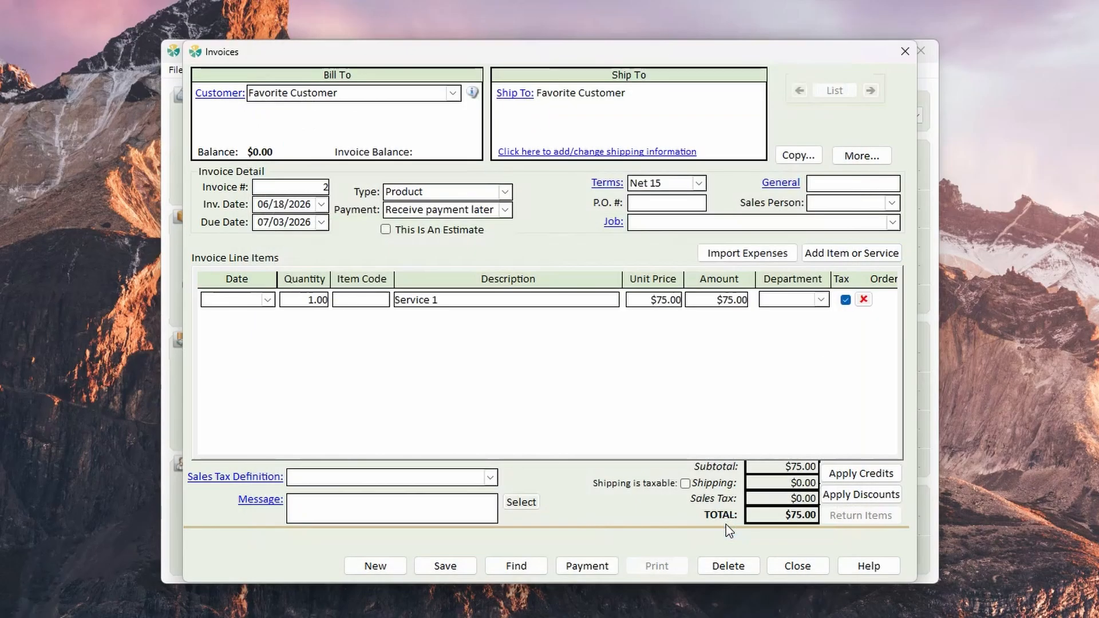
Apply the 2% Early Pay Discount to the invoice, then save and close it
left_click(870, 496)
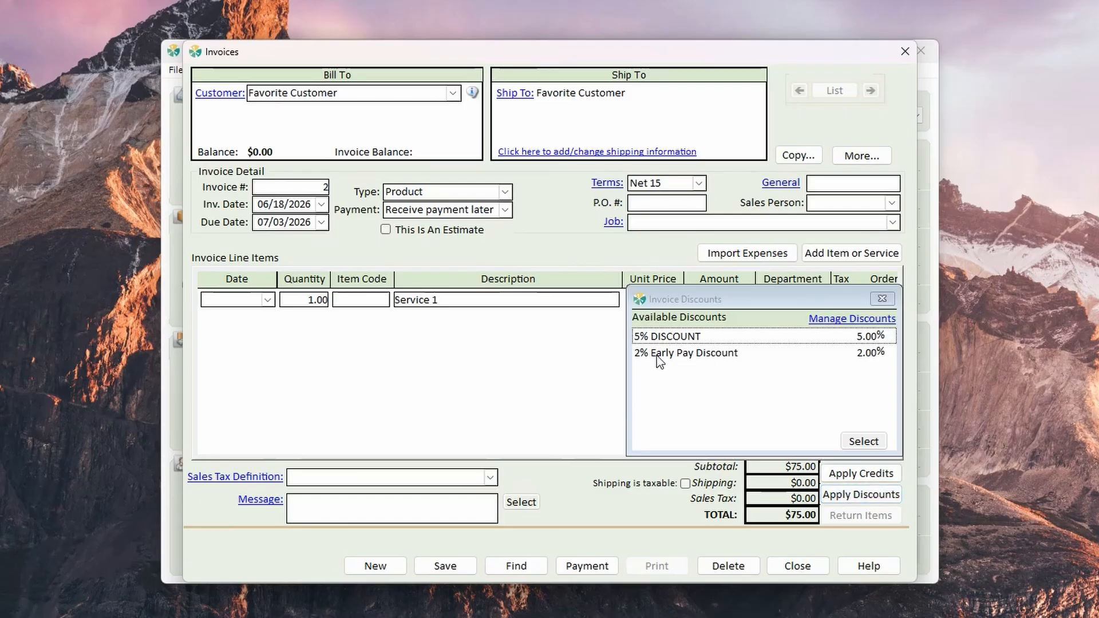
left_click(709, 355)
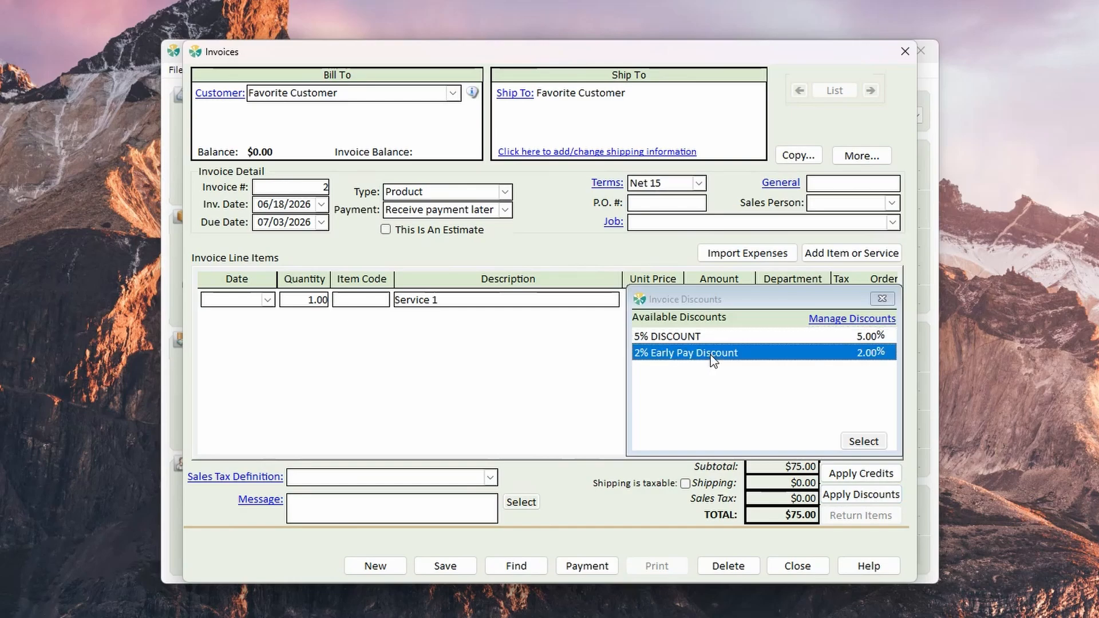
left_click(863, 441)
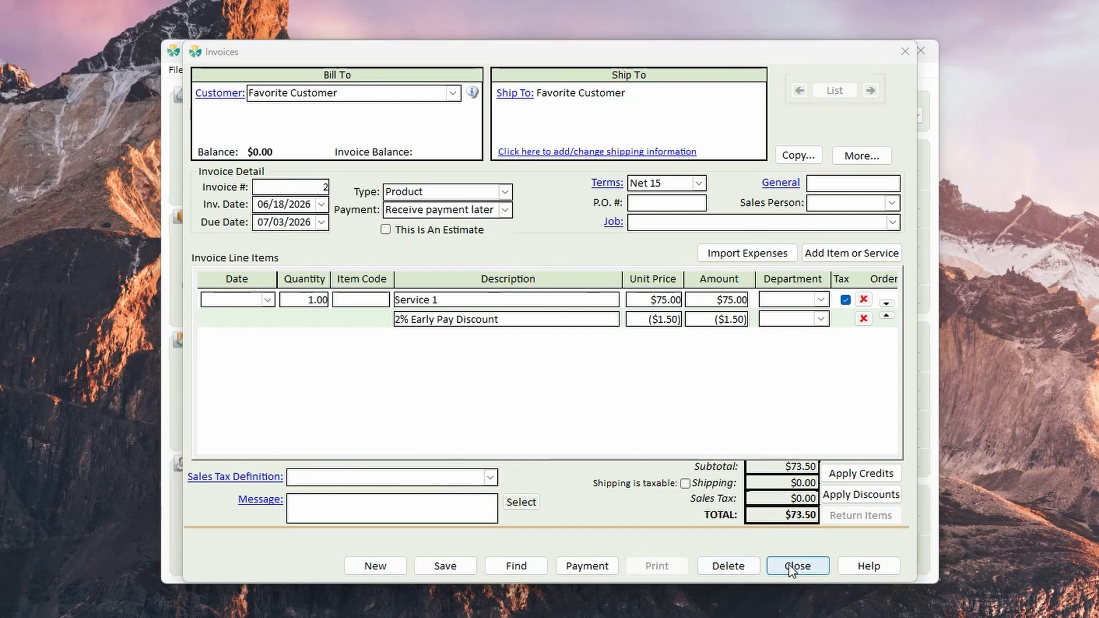
left_click(444, 566)
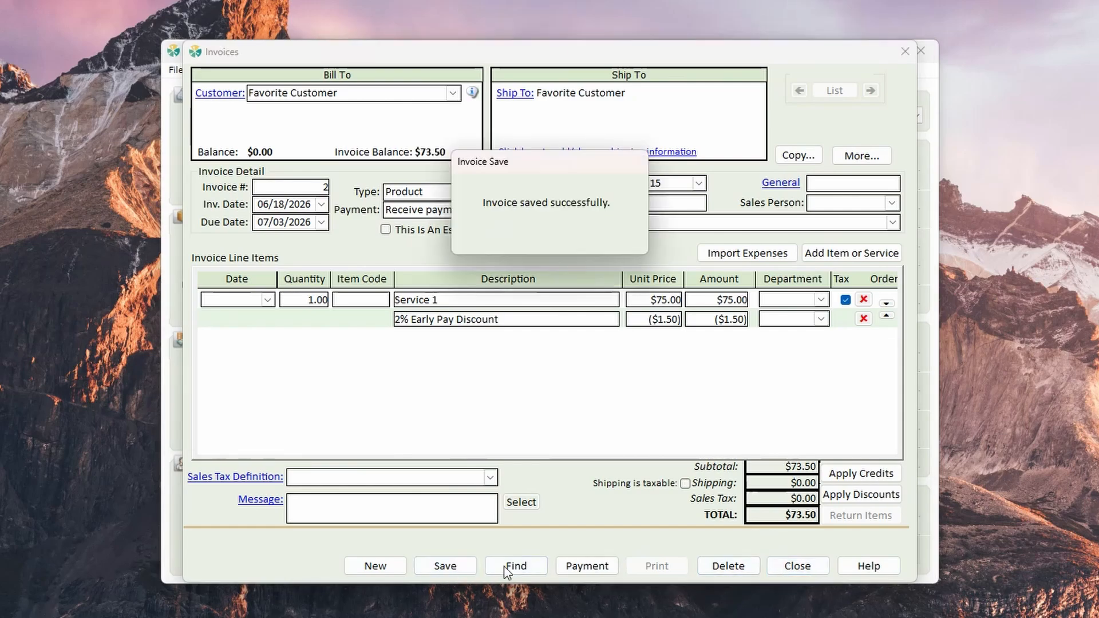
left_click(779, 570)
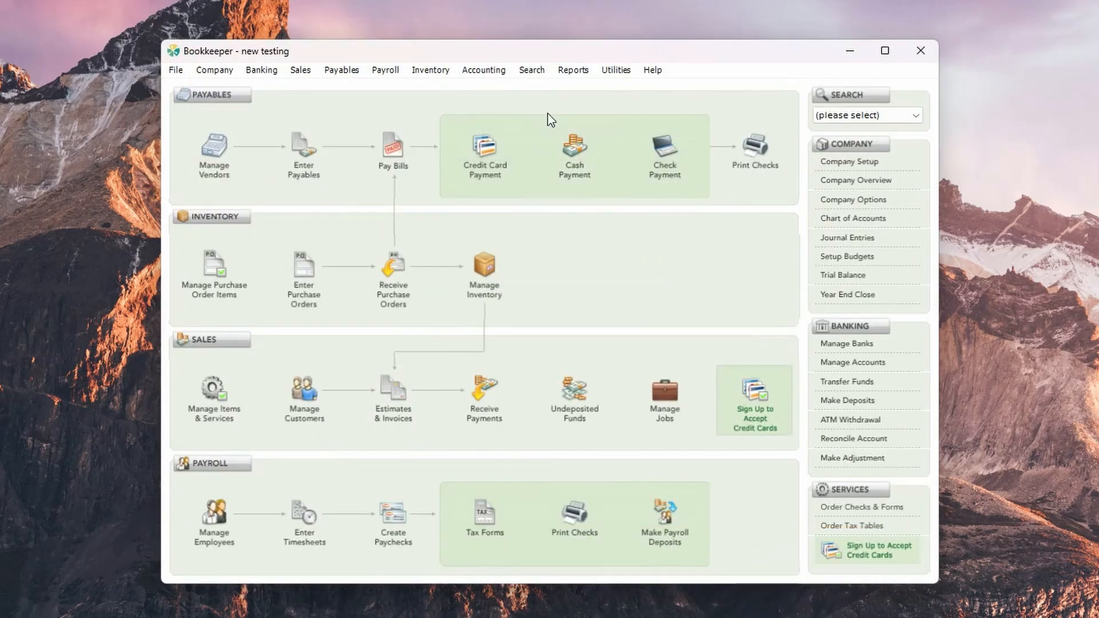
Review the Customer Discounts + Refunds account in the chart of accounts and close the account list
left_click(496, 70)
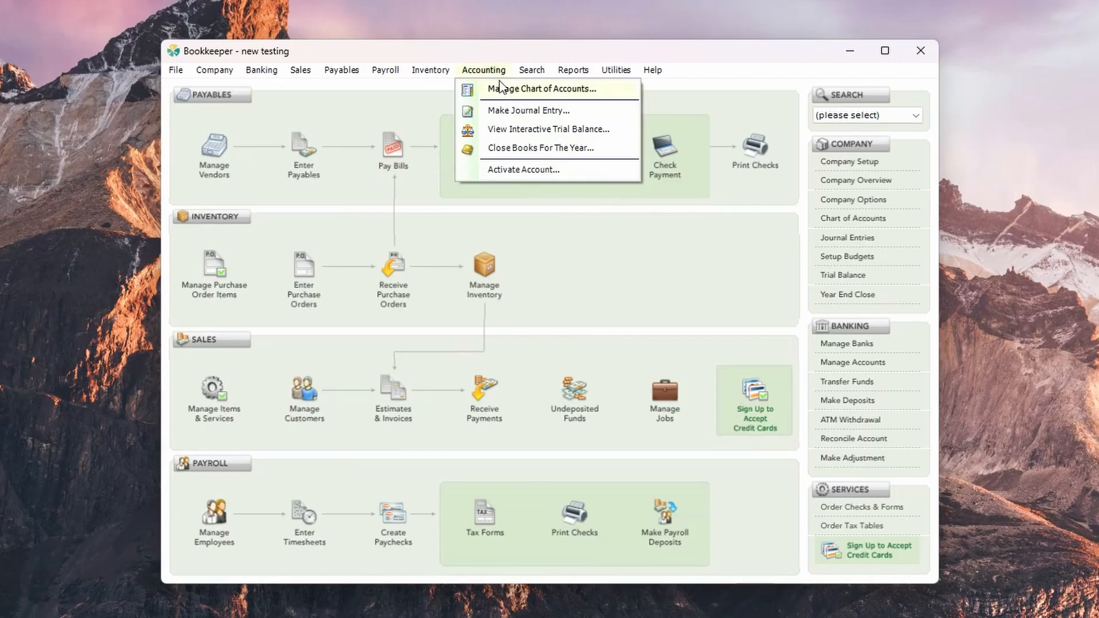
left_click(499, 88)
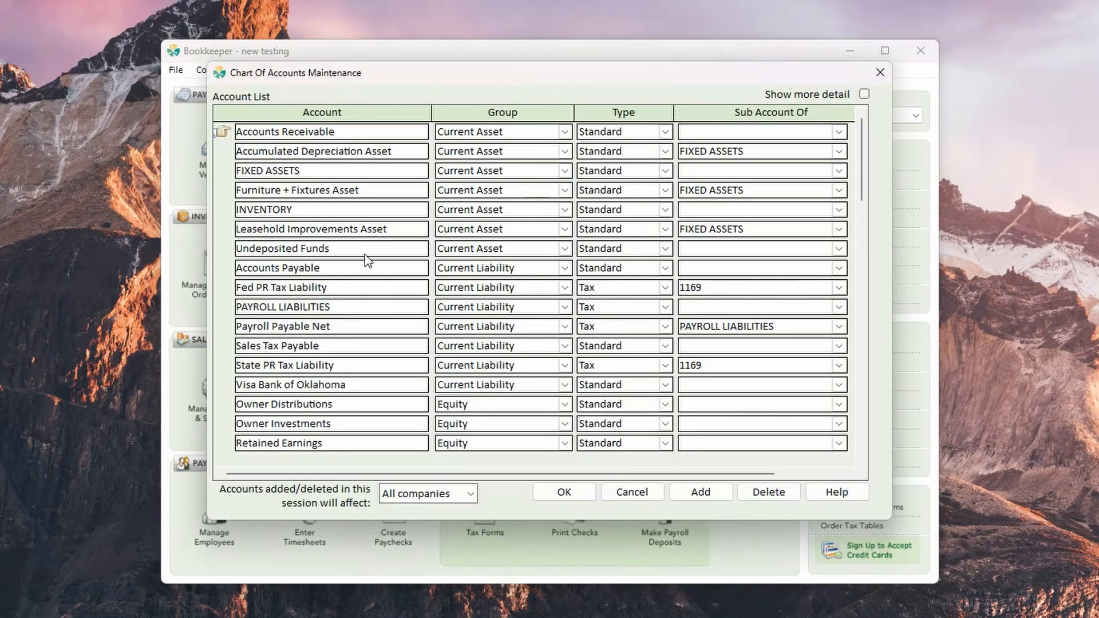
scroll(369, 269, "down", 2)
scroll(375, 276, "down", 2)
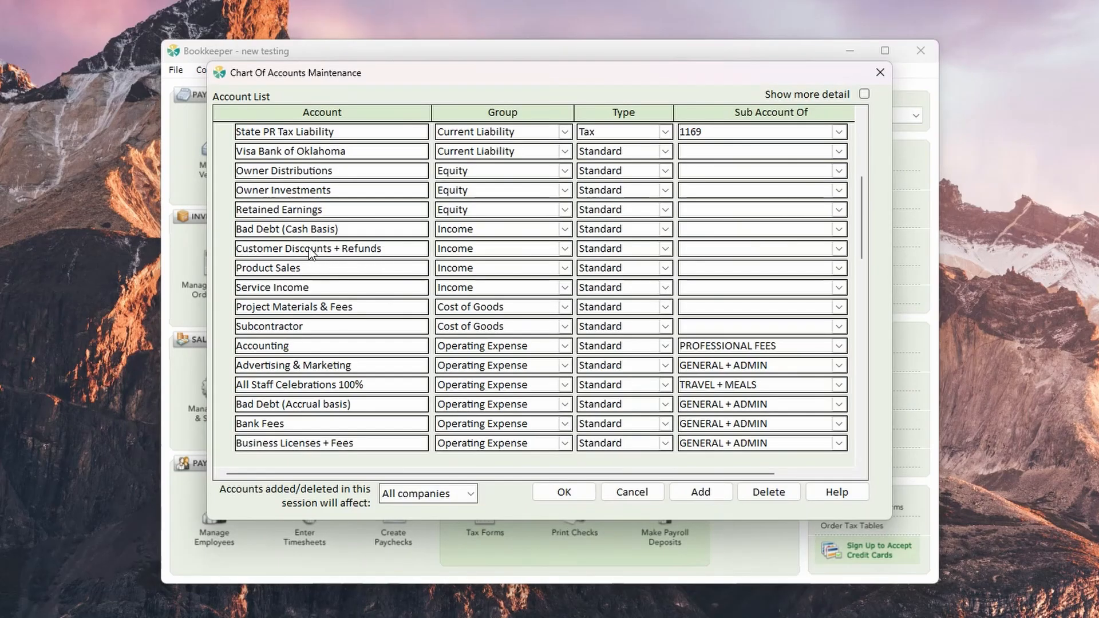
left_click(389, 252)
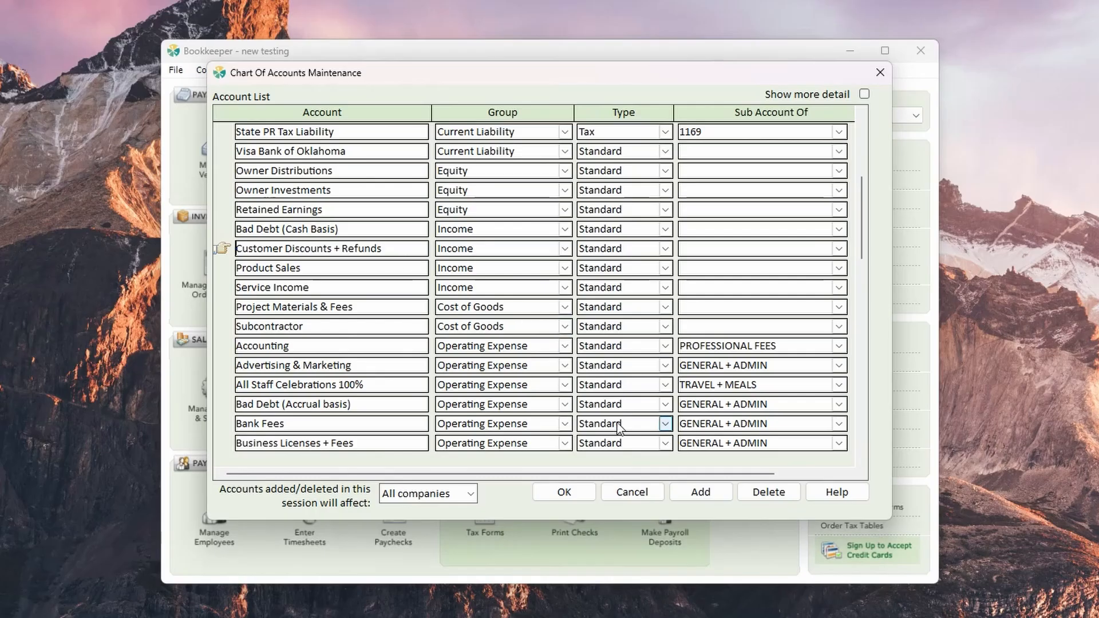
left_click(563, 492)
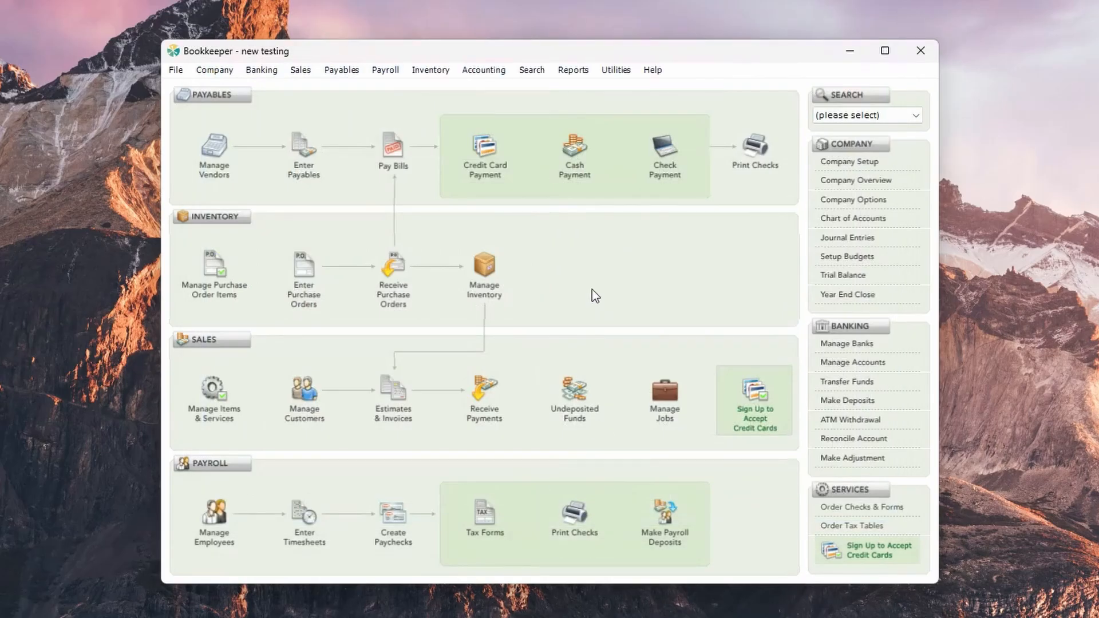
Check the default discount and terms in the details of "1 customer", leaving the record without changes
left_click(314, 395)
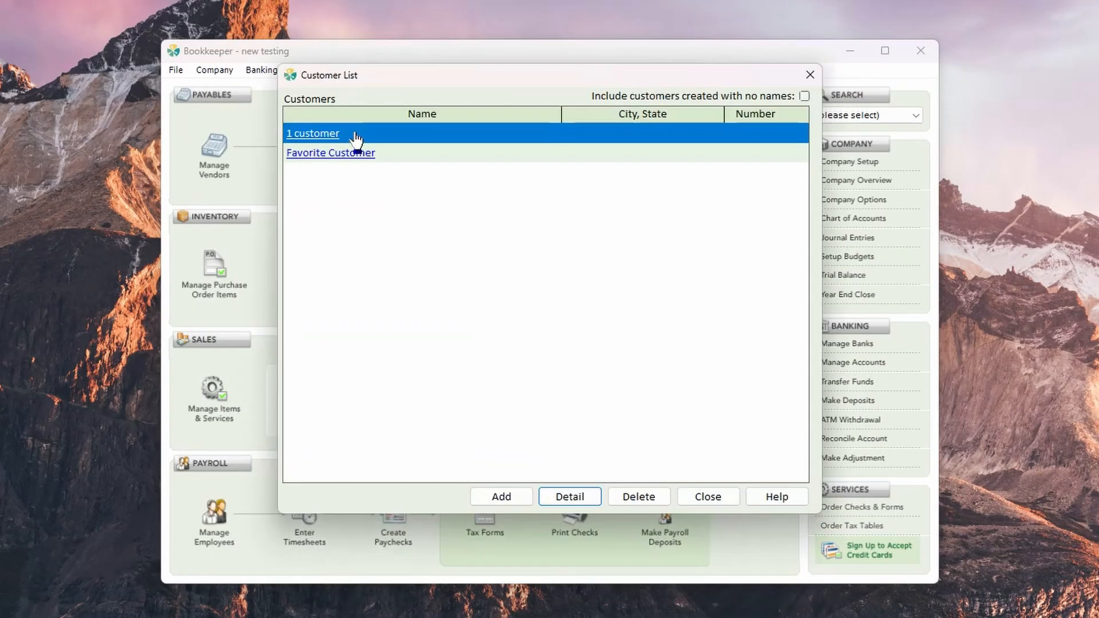
left_click(352, 137)
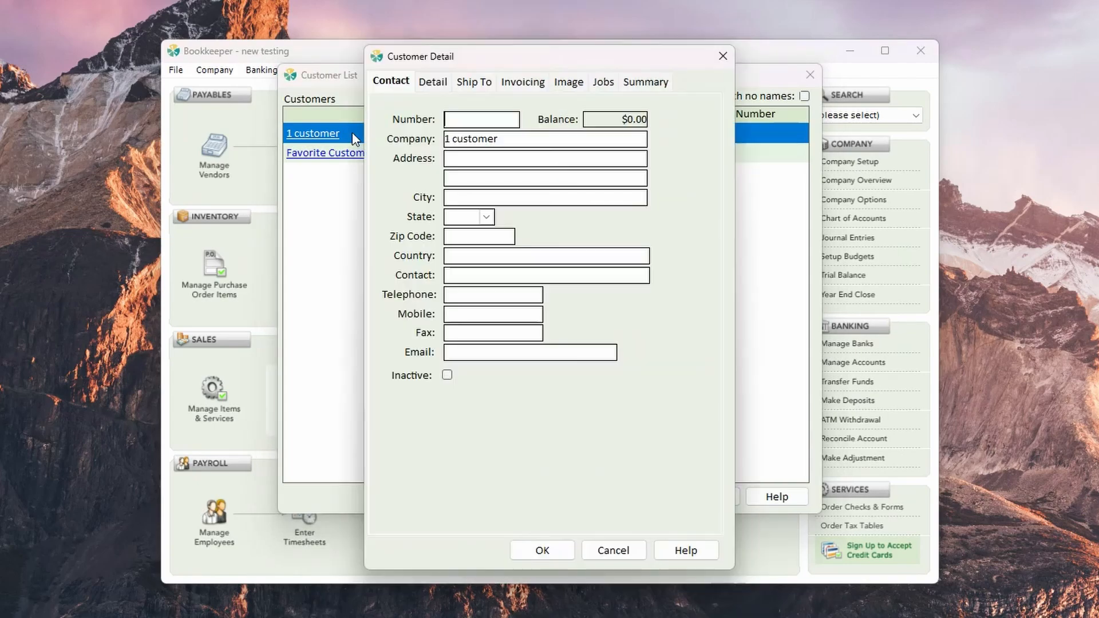
left_click(439, 84)
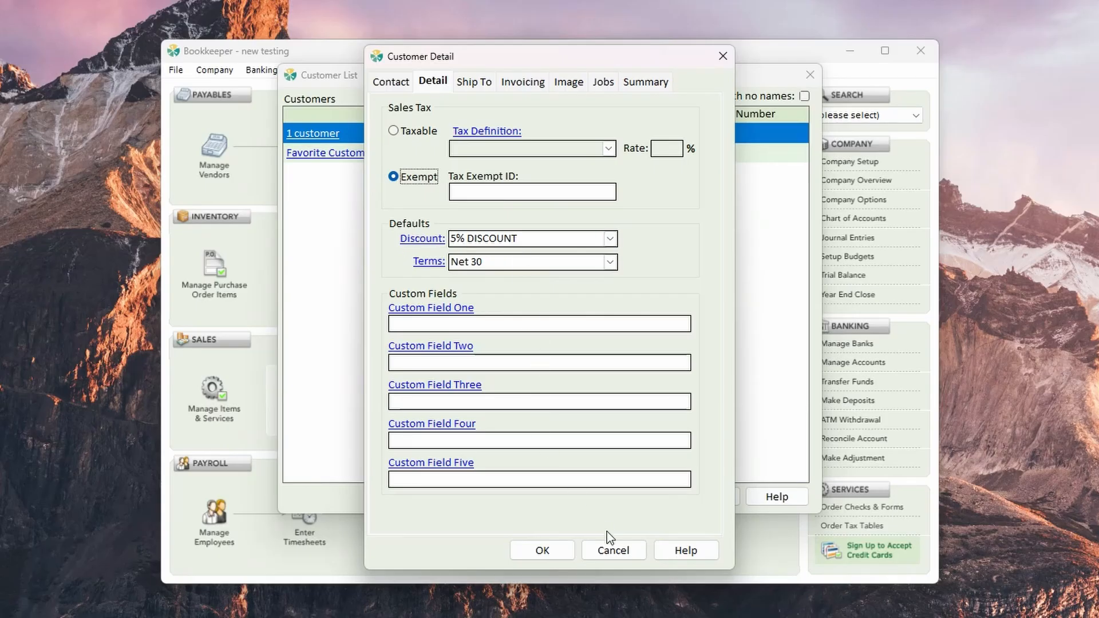
left_click(608, 550)
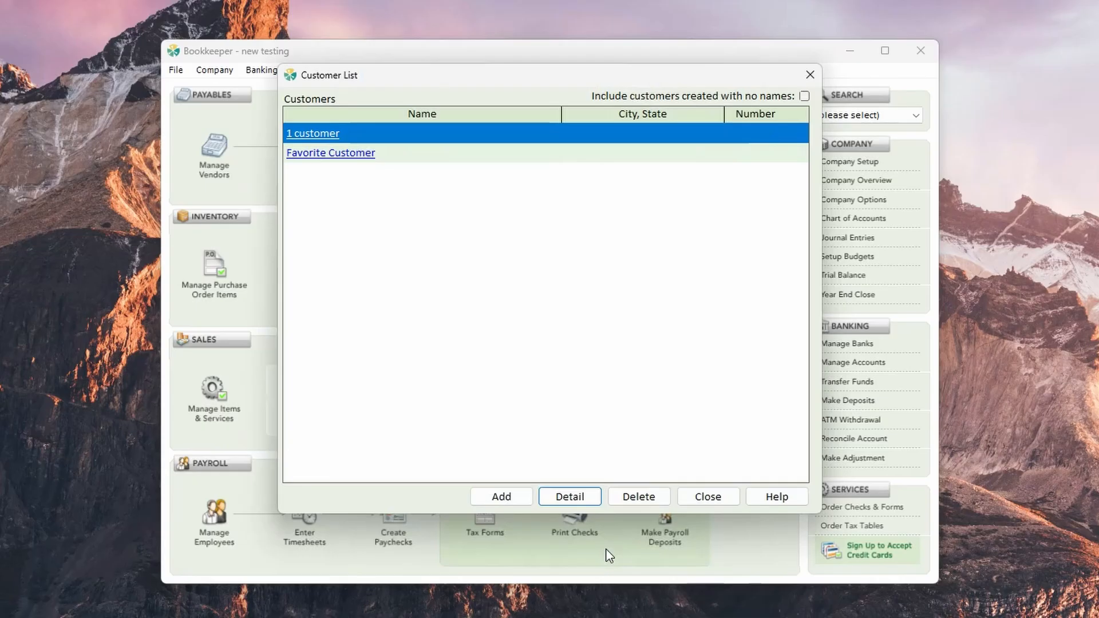
left_click(695, 501)
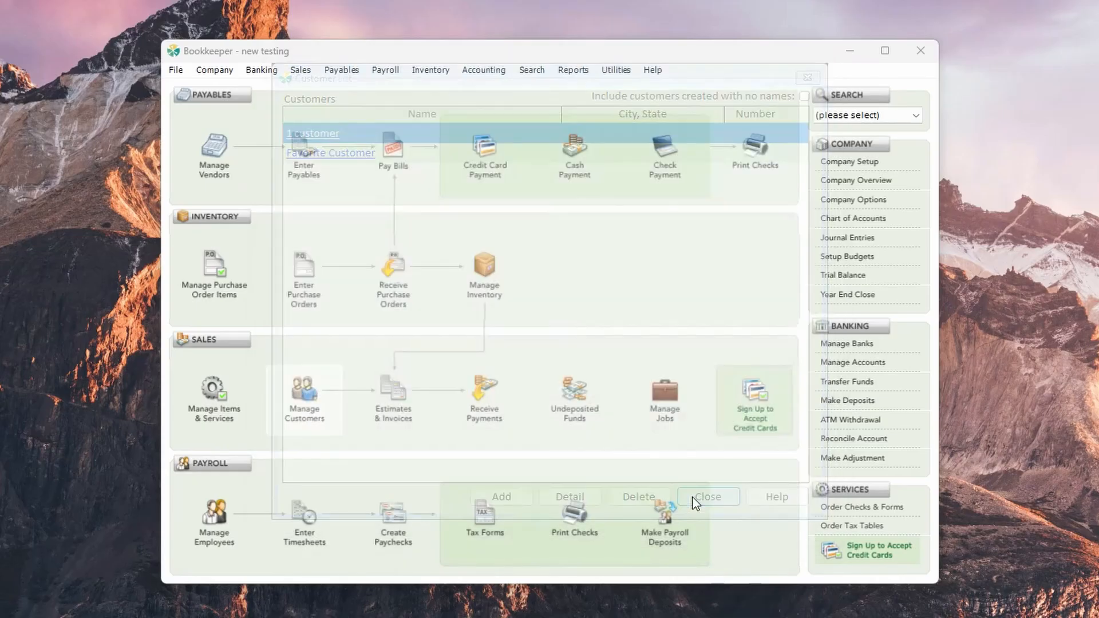
Start a new invoice for "1 customer" and add one Service 1 line item
left_click(391, 395)
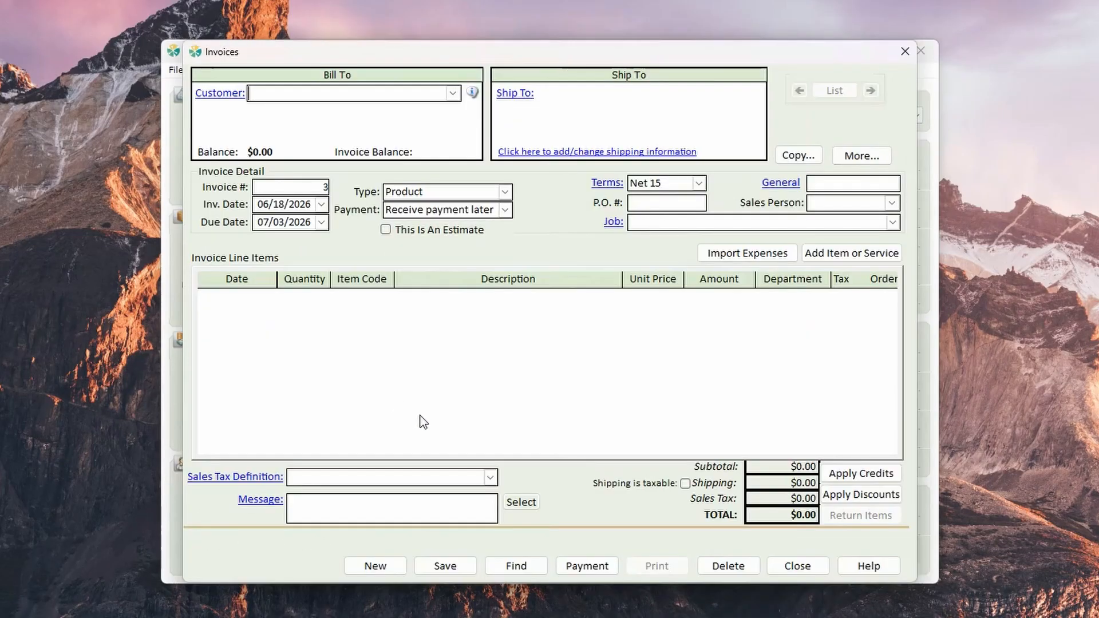
left_click(452, 93)
left_click(421, 111)
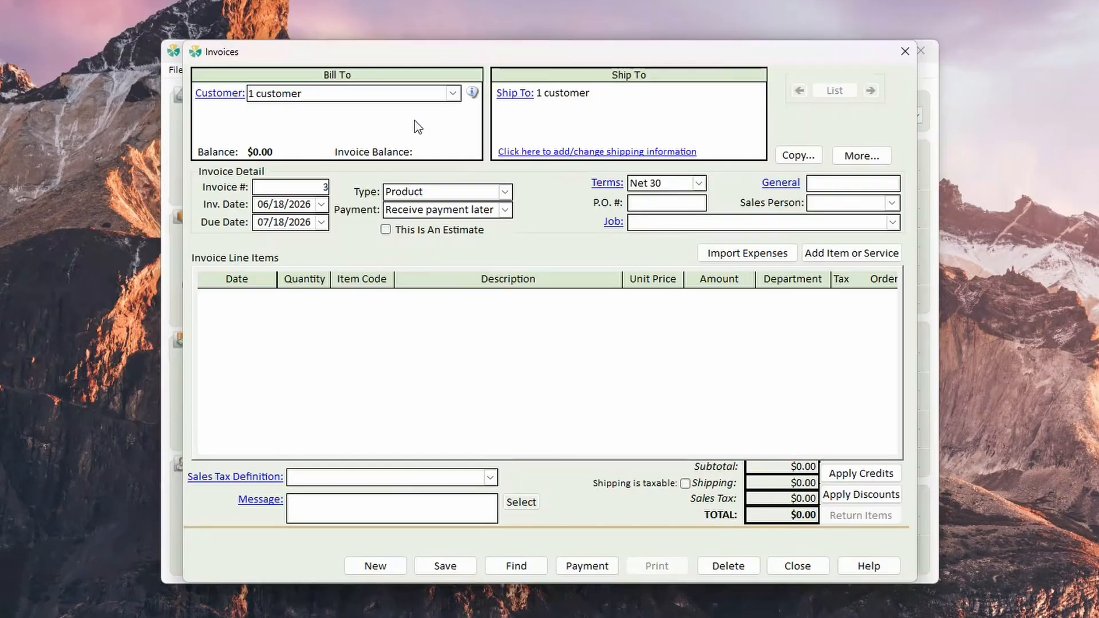
left_click(835, 255)
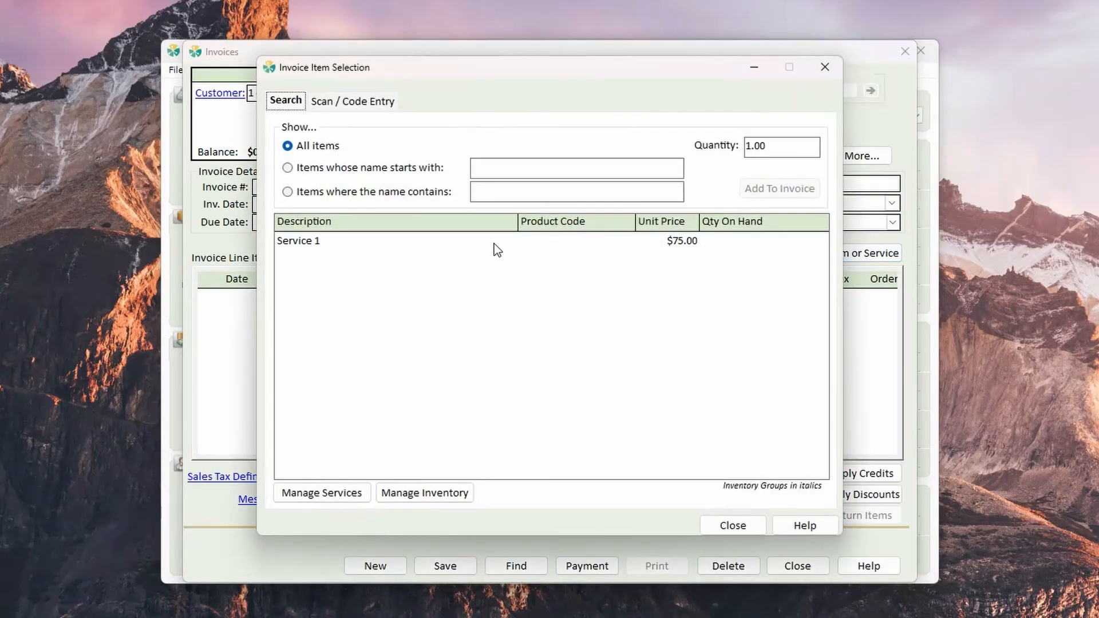
left_click(715, 525)
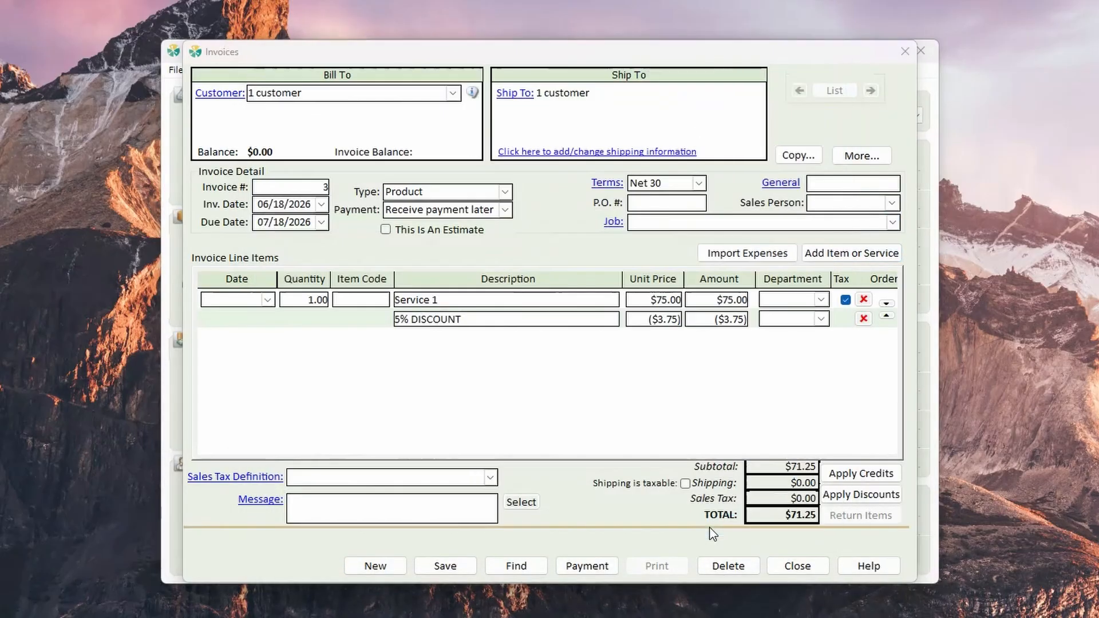